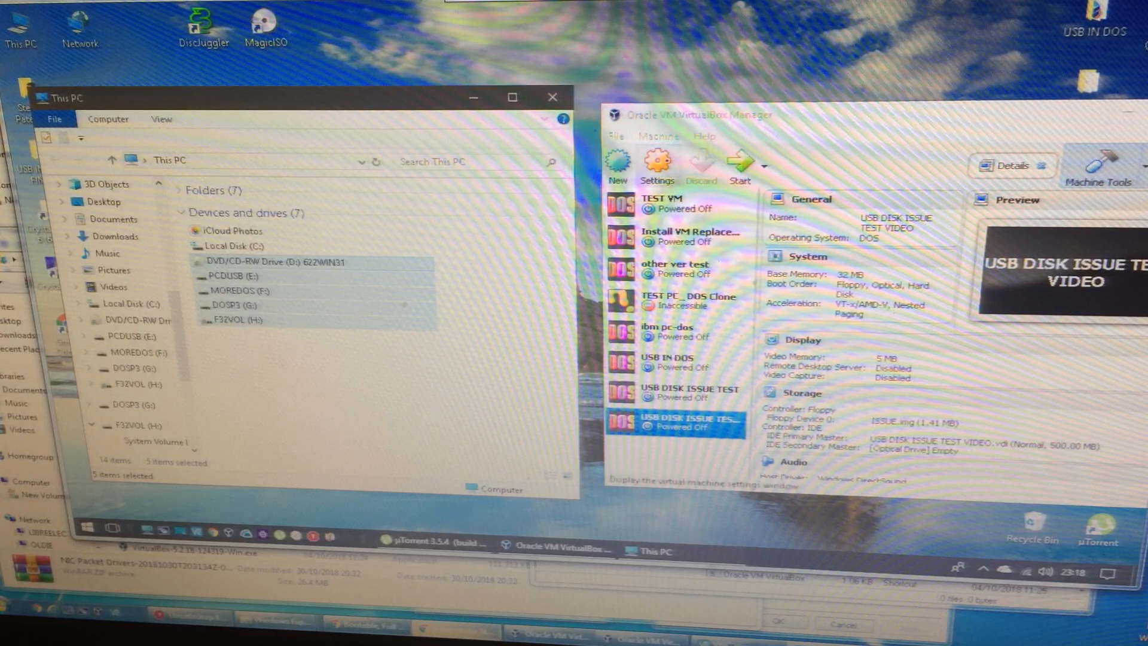
- Enable the USB controller in the USB settings of the USB DISK ISSUE TEST VIDEO machine
left_click(659, 166)
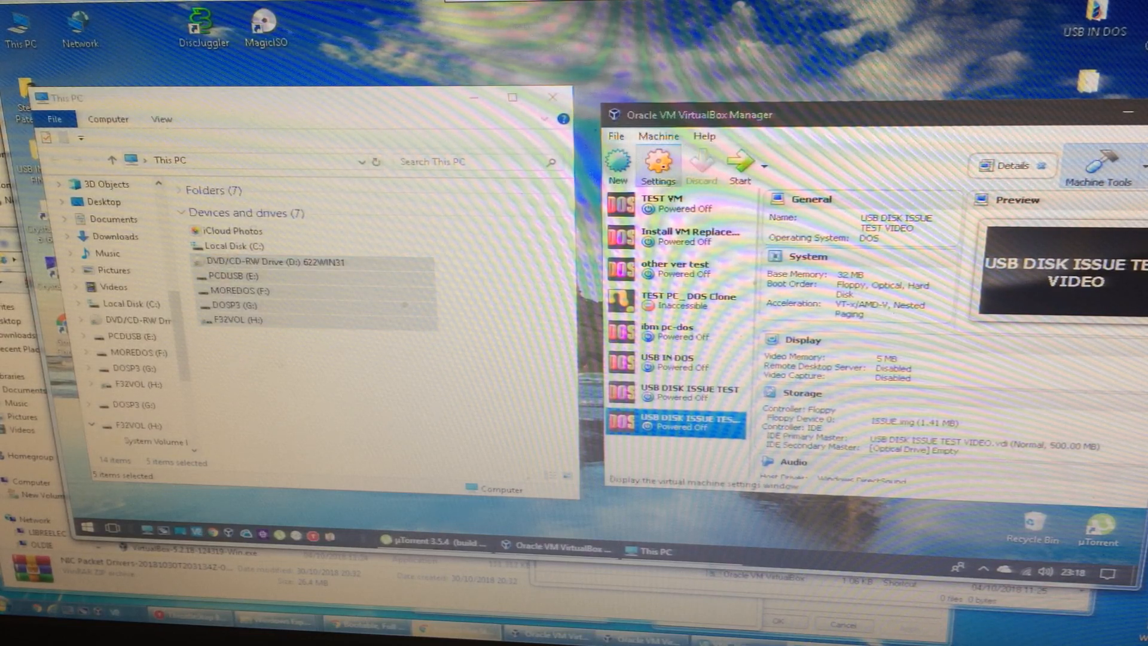
left_click(659, 165)
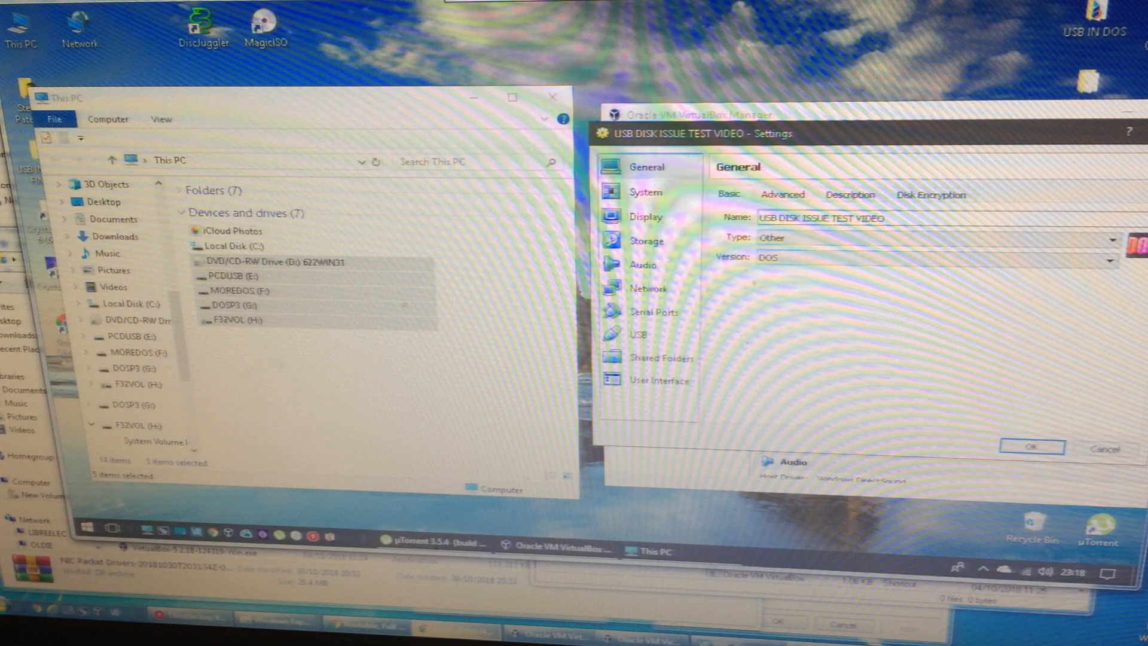
left_click(639, 334)
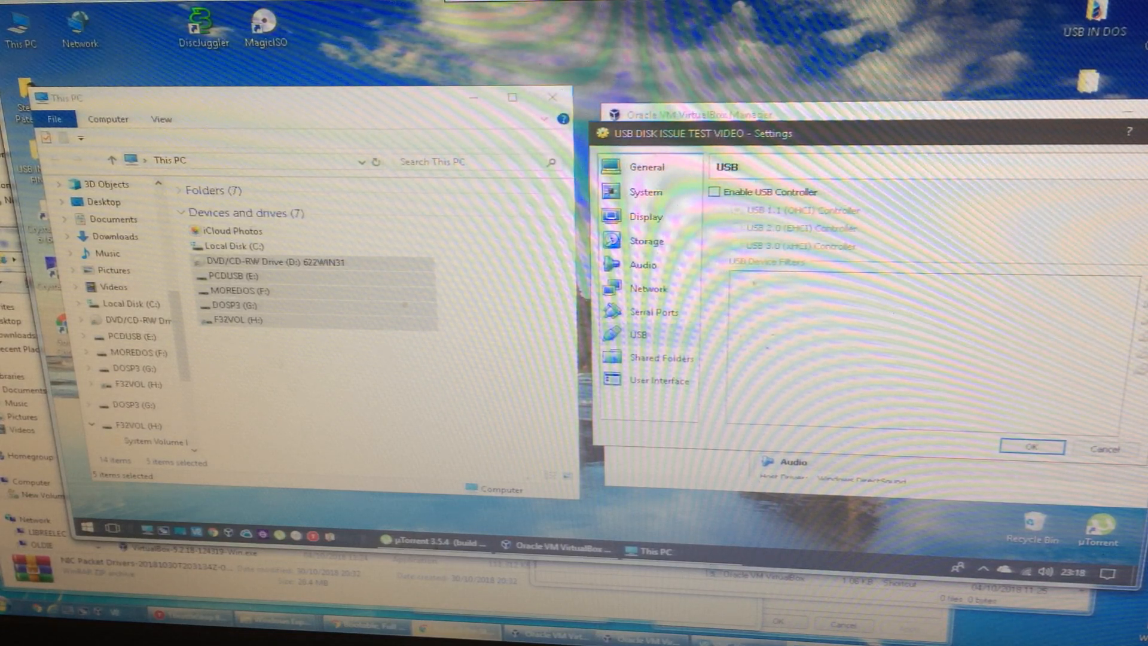
left_click(714, 191)
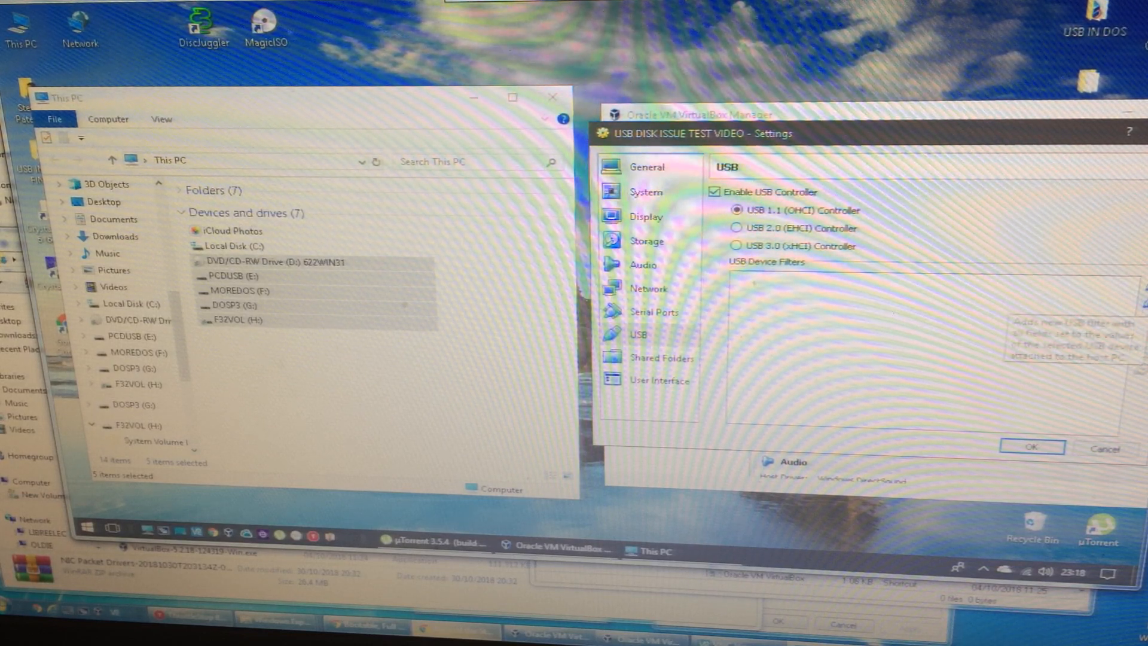
- Add USB filters for the Initio CDW/DVD drive and the TDK LoR TF10 disk, then save the settings
left_click(1140, 305)
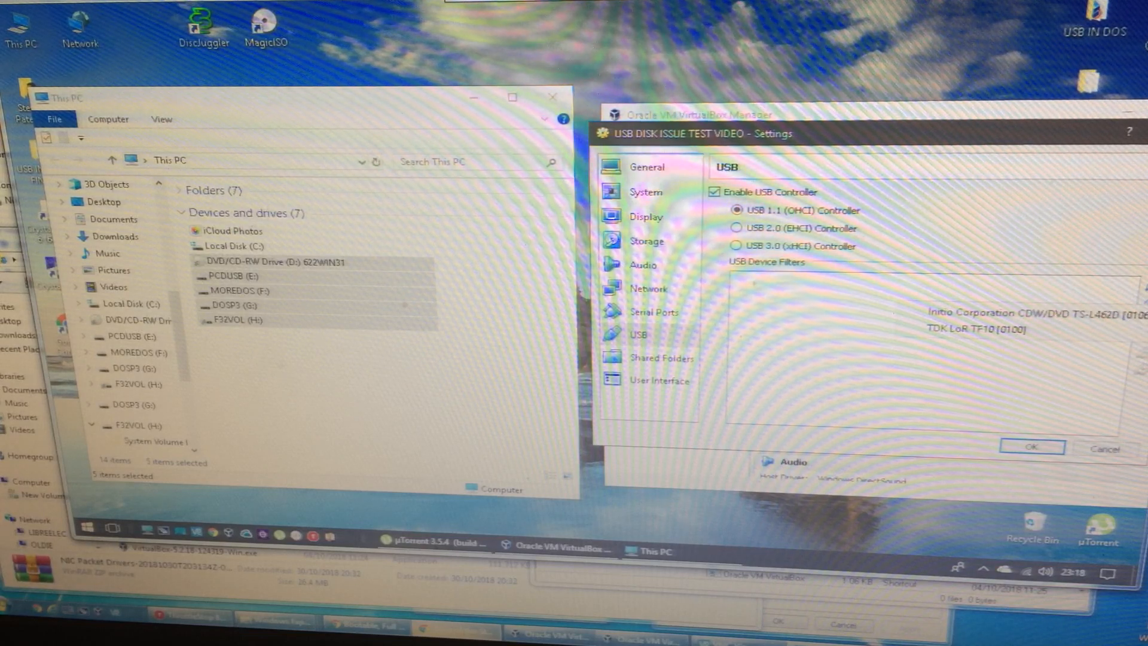
left_click(1013, 312)
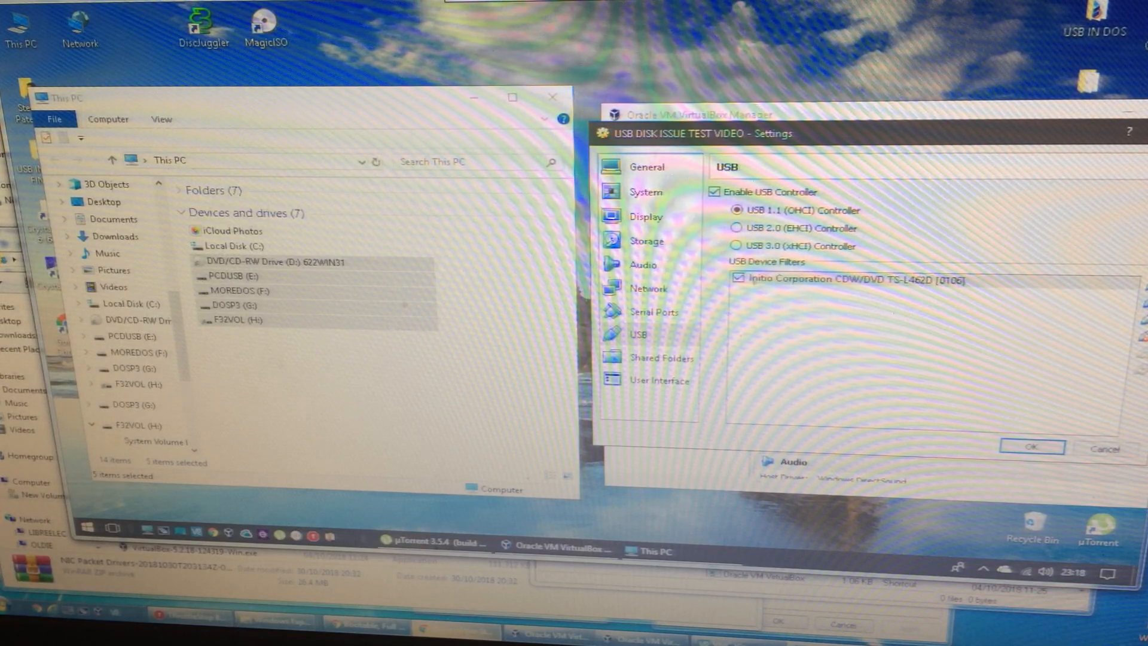
left_click(1140, 305)
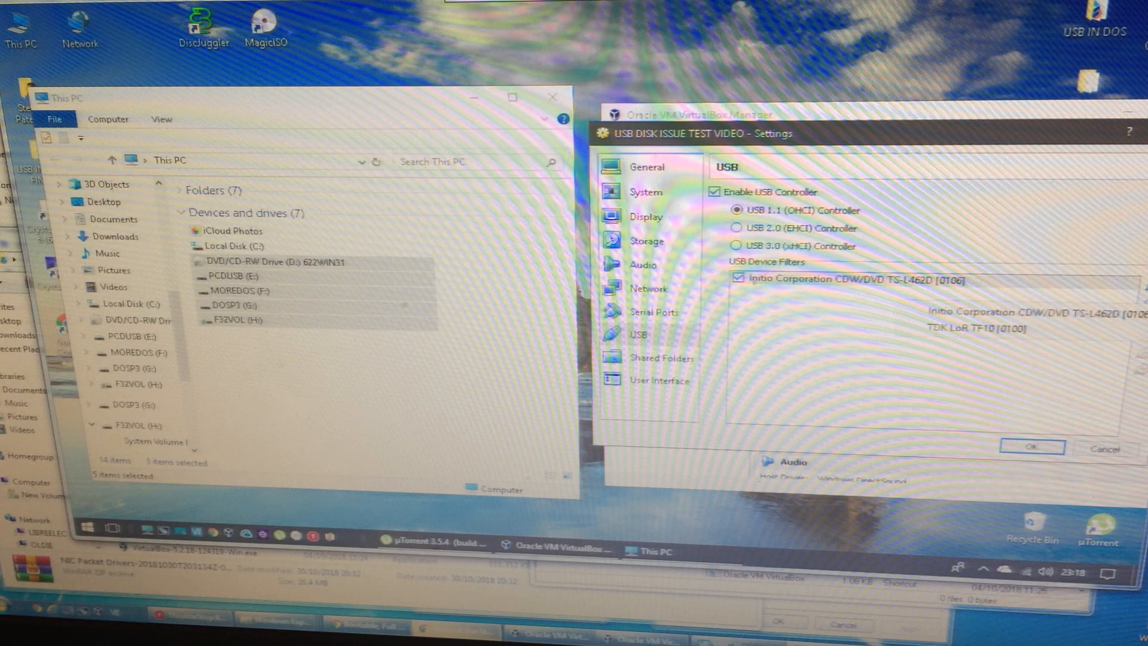
left_click(1013, 328)
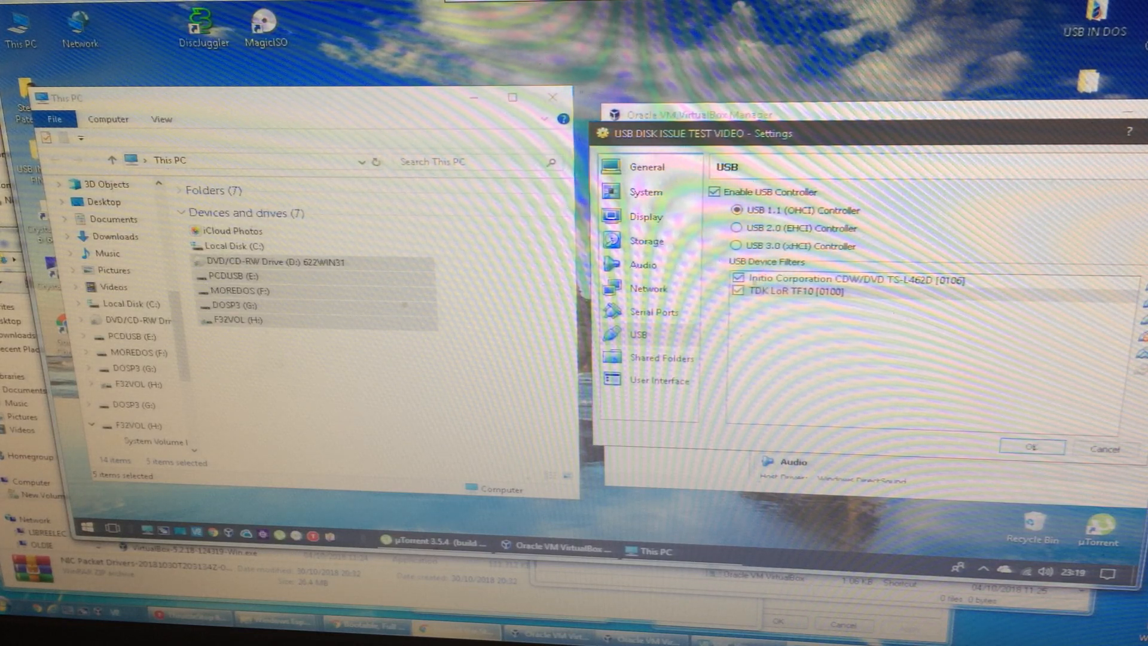
left_click(1031, 447)
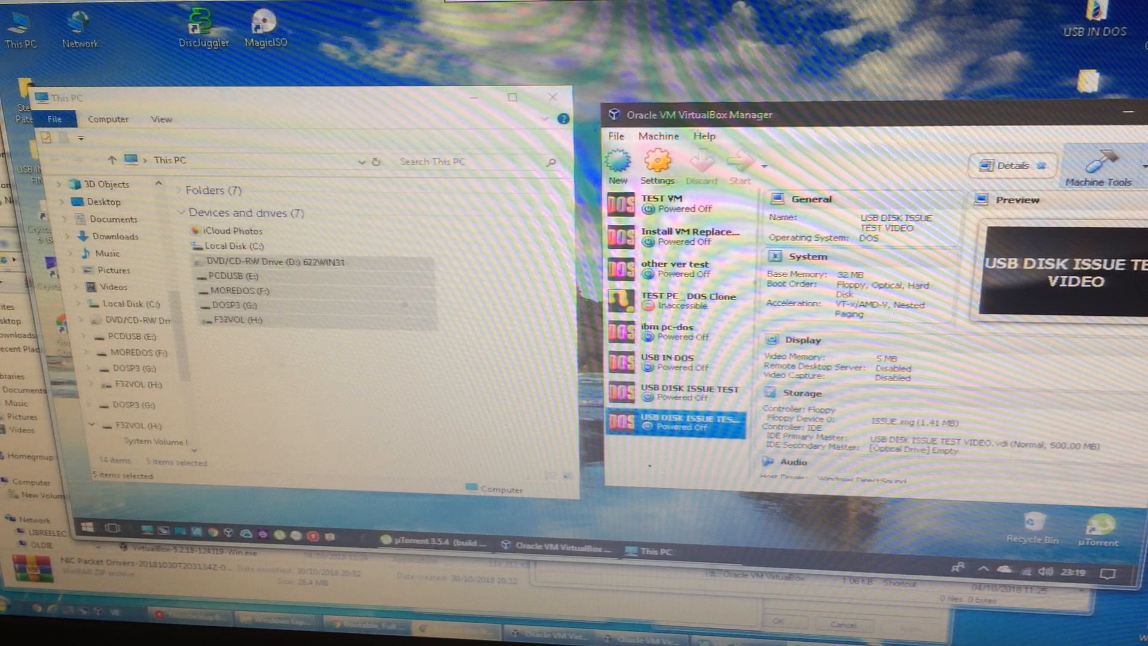
- Start the USB DISK ISSUE TEST VIDEO machine and let FreeDOS boot to the A:\> prompt
double_click(682, 422)
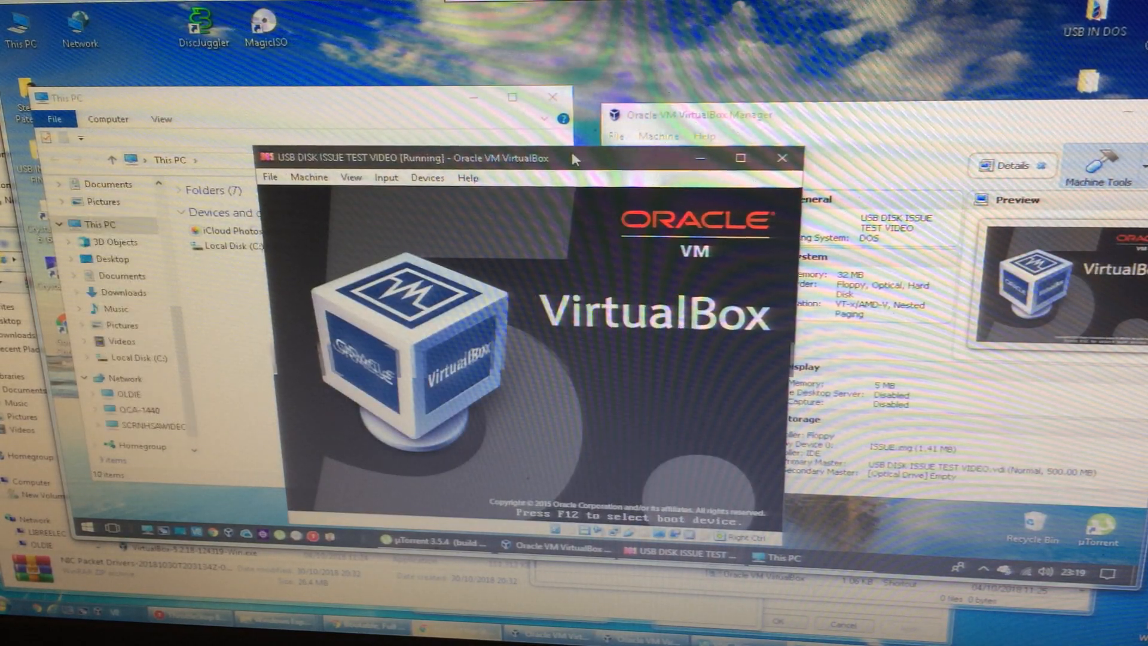
left_click_drag(574, 159, 586, 113)
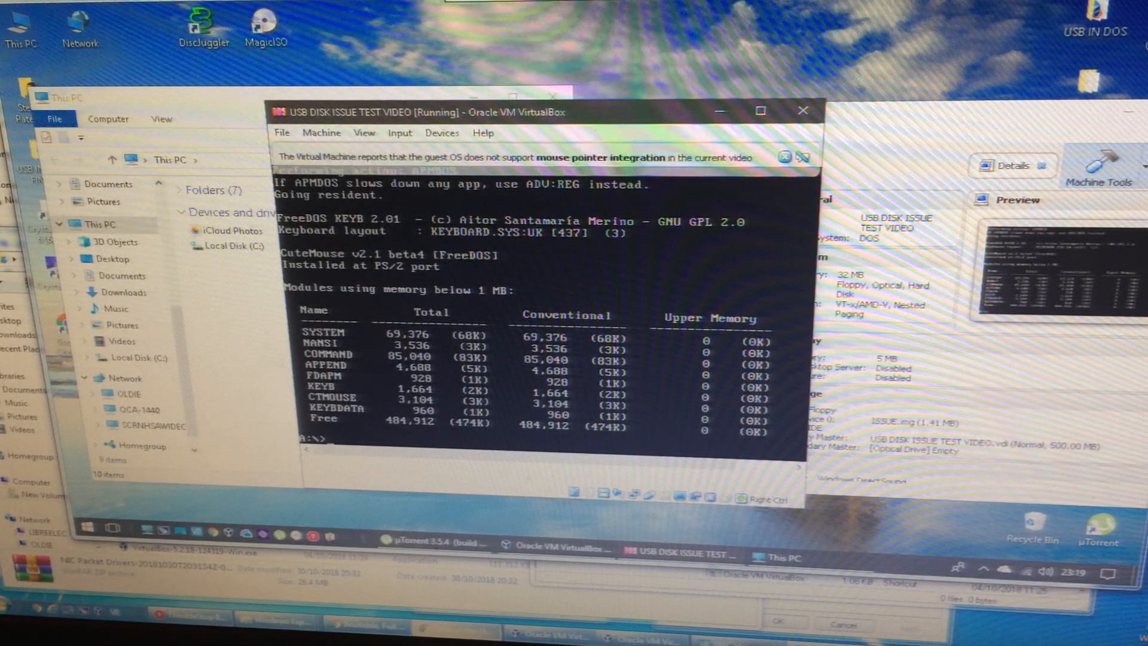
- Run the usb batch file and choose menu option 2 so the TDK disk mounts as C:–F: and the DVD as Z:
key("Return")
type("usb")
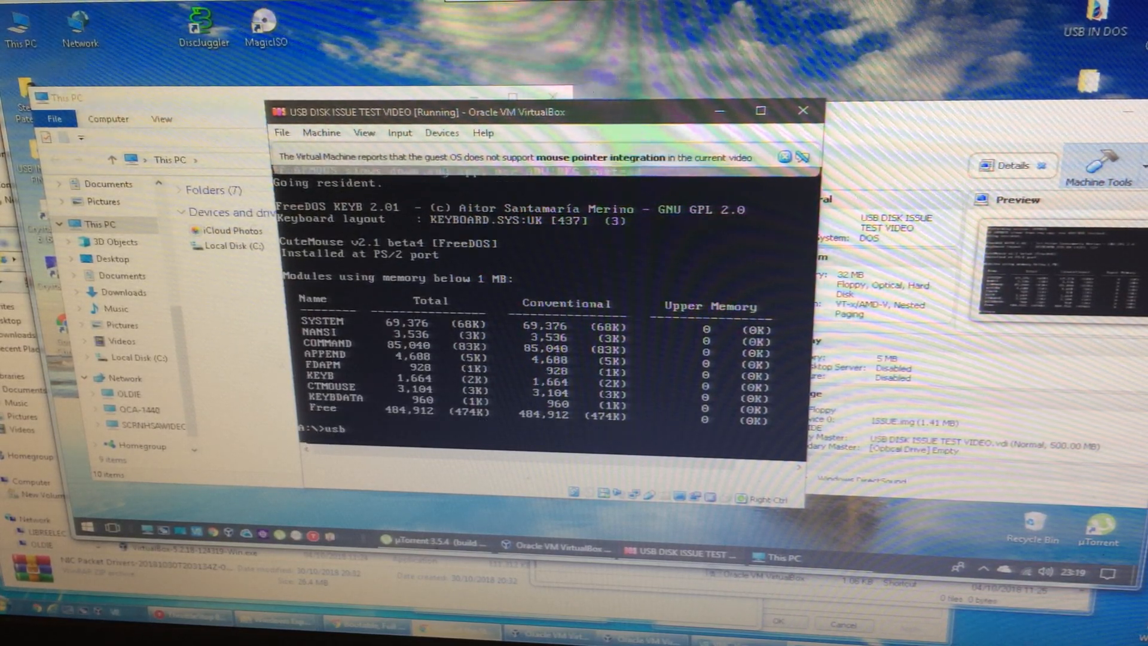
key("Return")
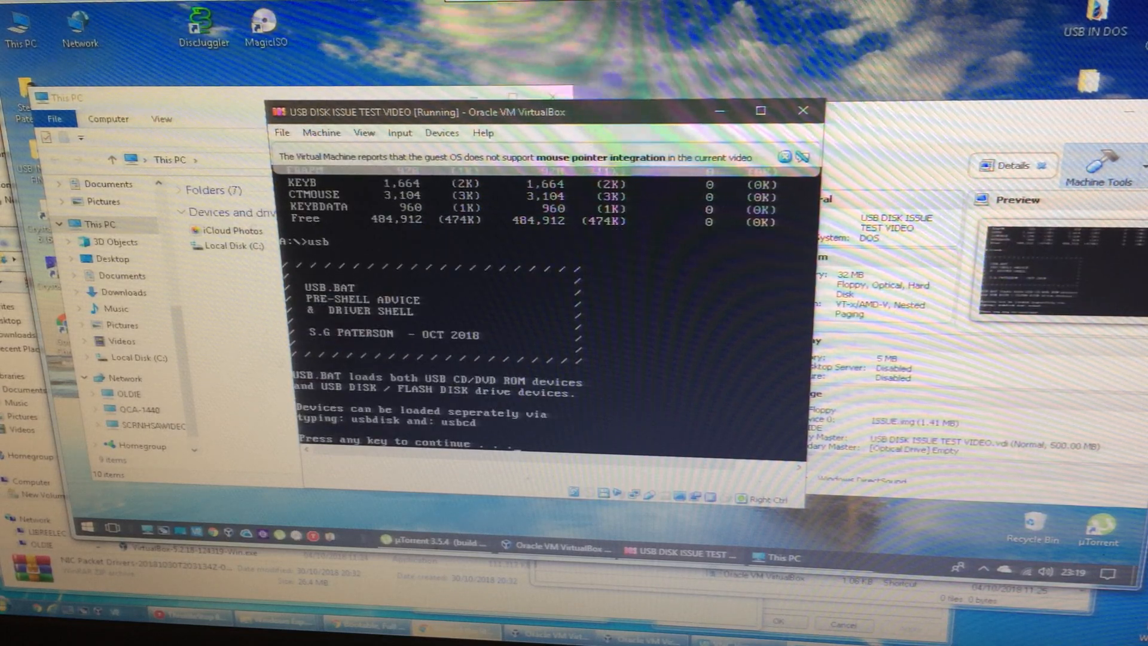
key("Return")
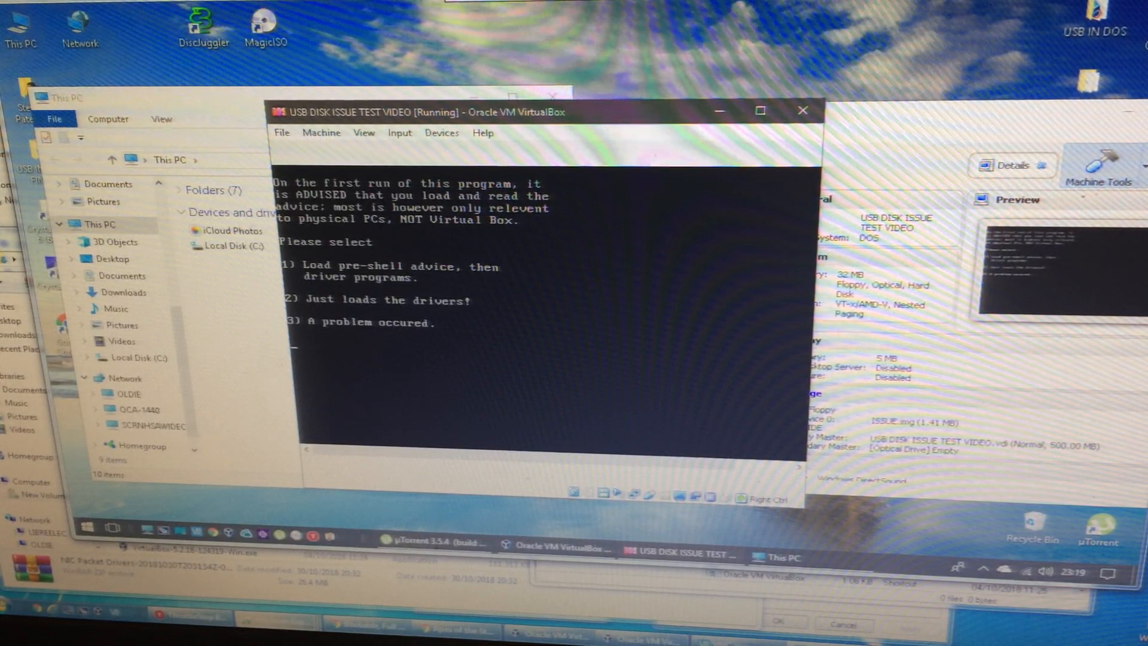
key("2")
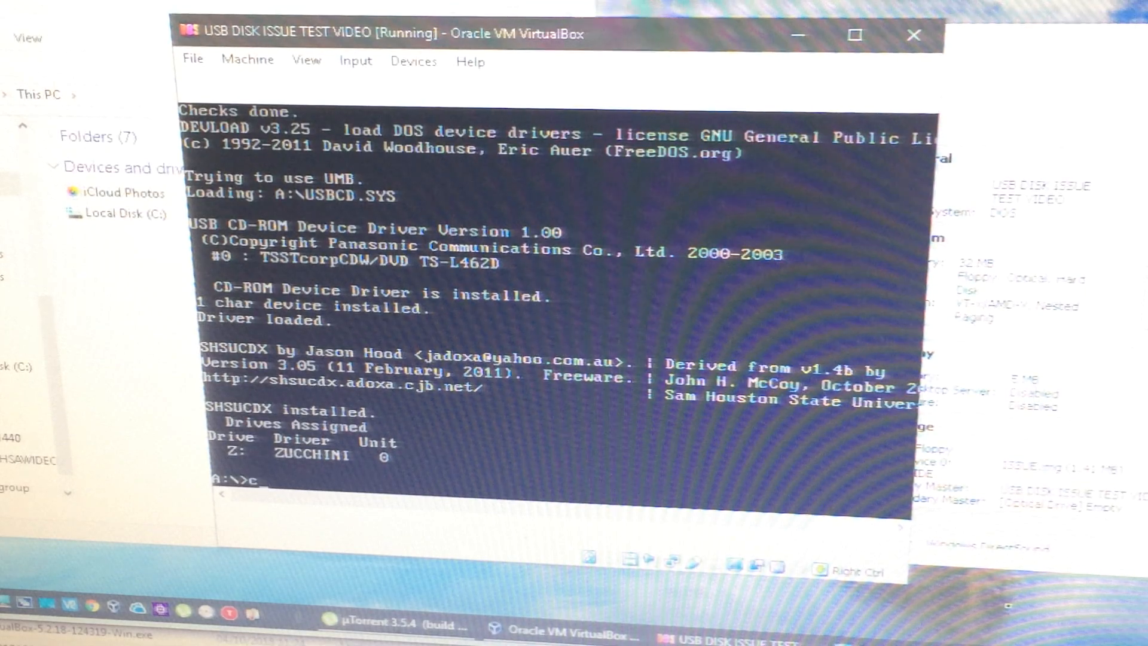
type("c:")
- Show directory listings of drive C (190 files) and drive D, the MOREDOS volume
key("Return")
type("di")
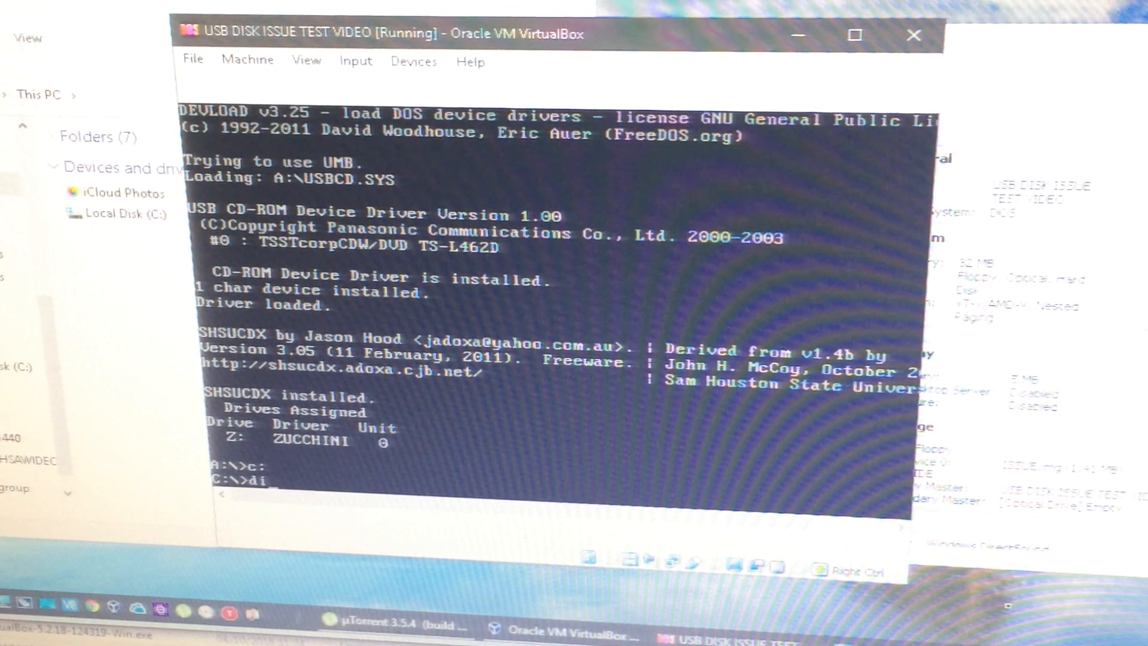
type("r")
key("Return")
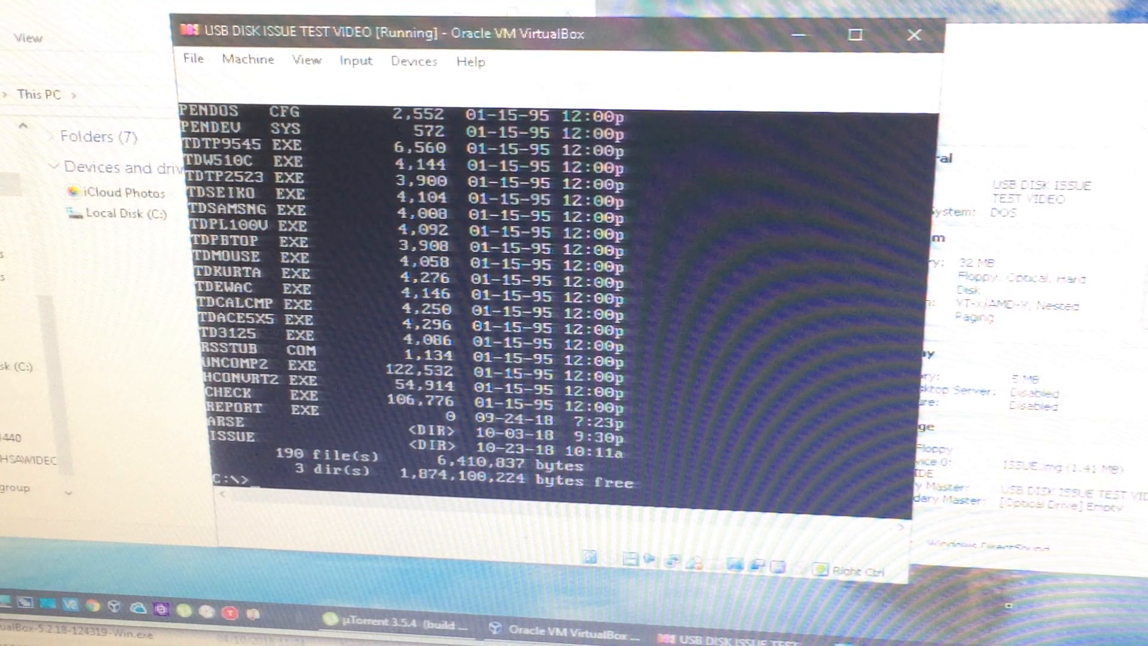
type("d:")
key("Return")
type("dir")
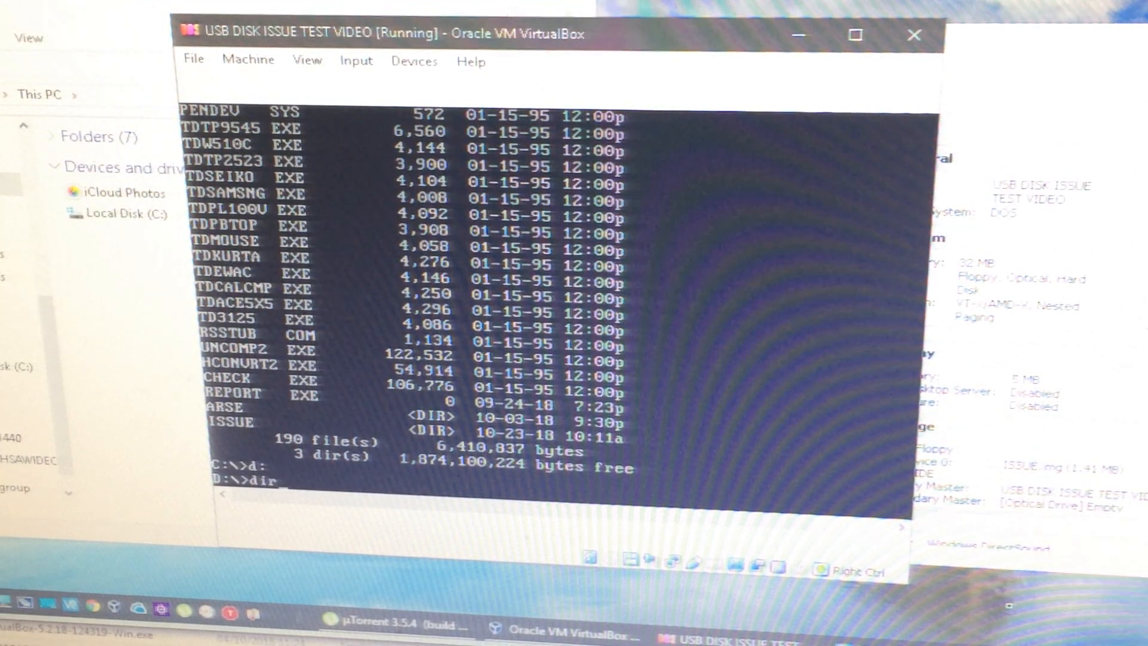
key("Return")
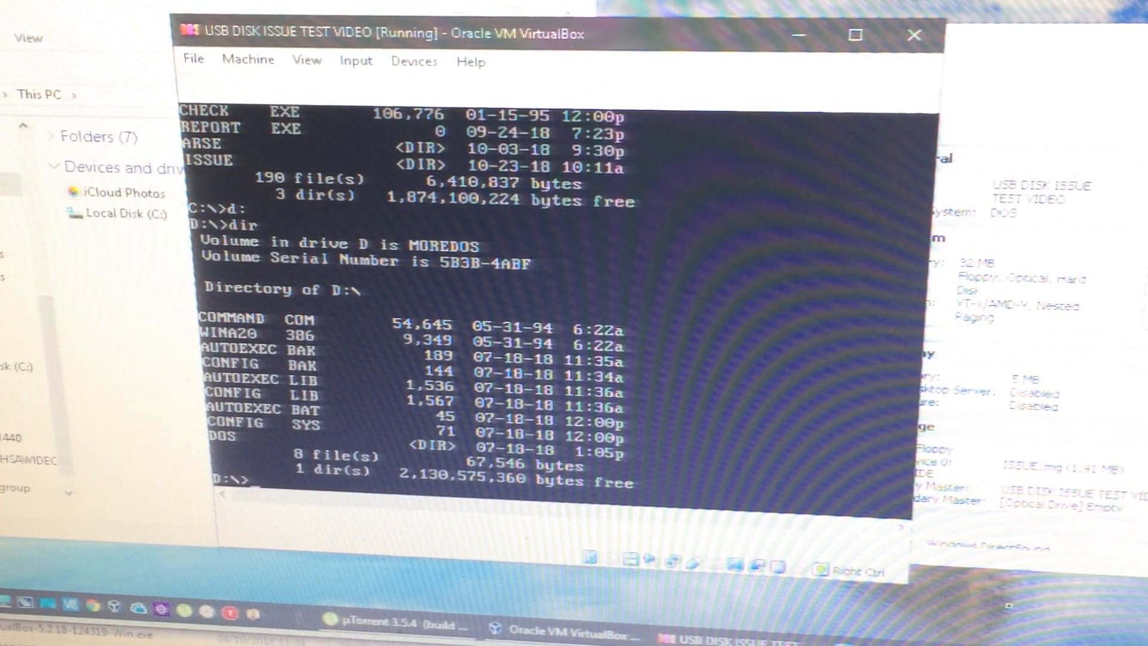
type("f:")
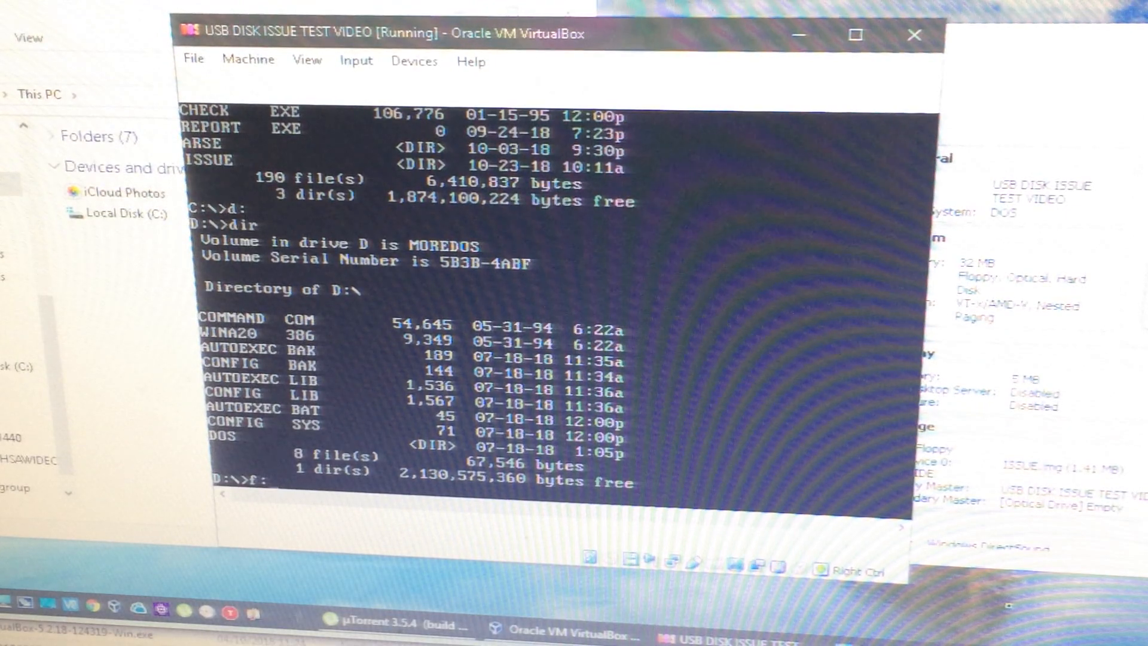
- Show the directory listing of drive F, the F32VOL volume with two MKV files
key("Return")
type("dir")
key("Return")
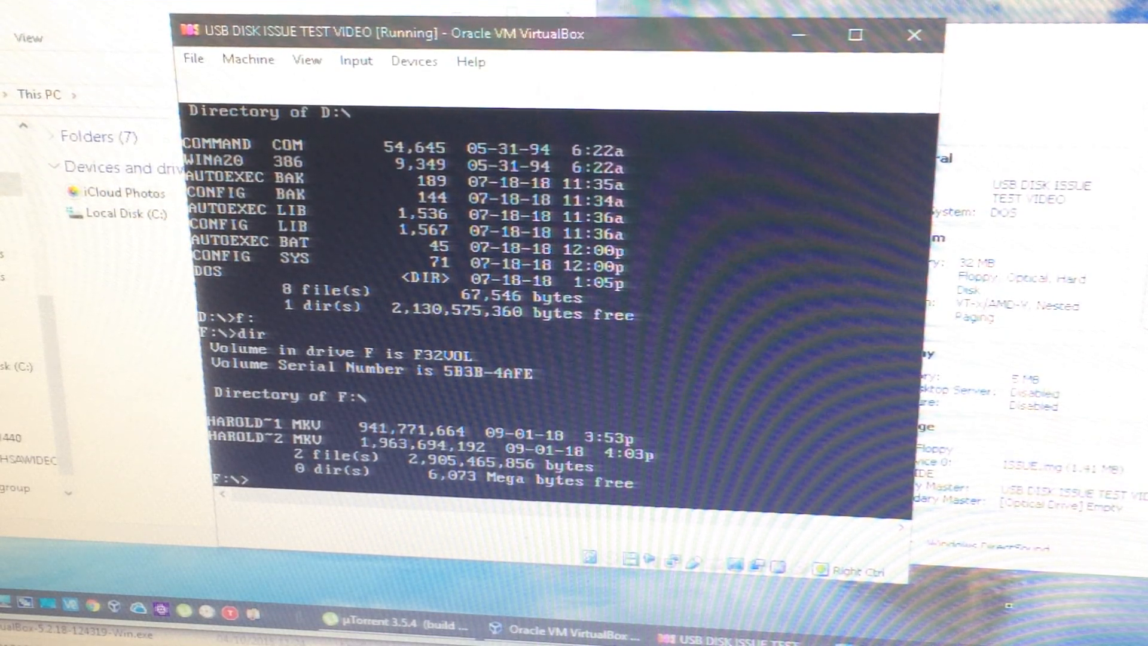
type("z")
type(":")
- Show the directory listing of CD-ROM drive Z, the 622WIN31 volume
key("Return")
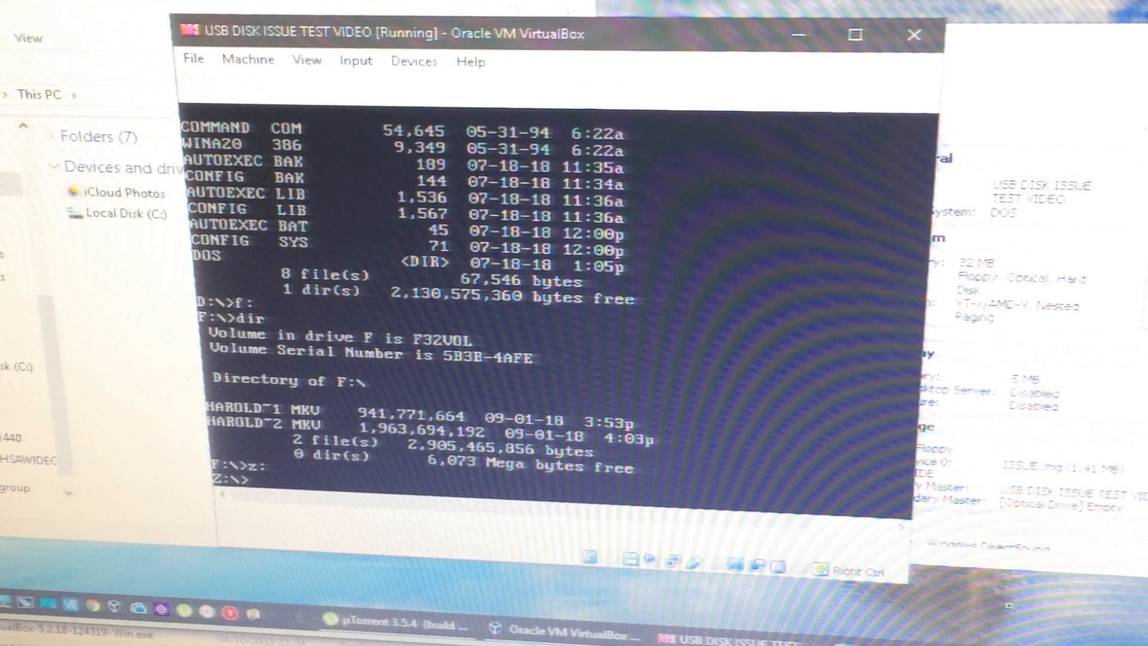
type("dir")
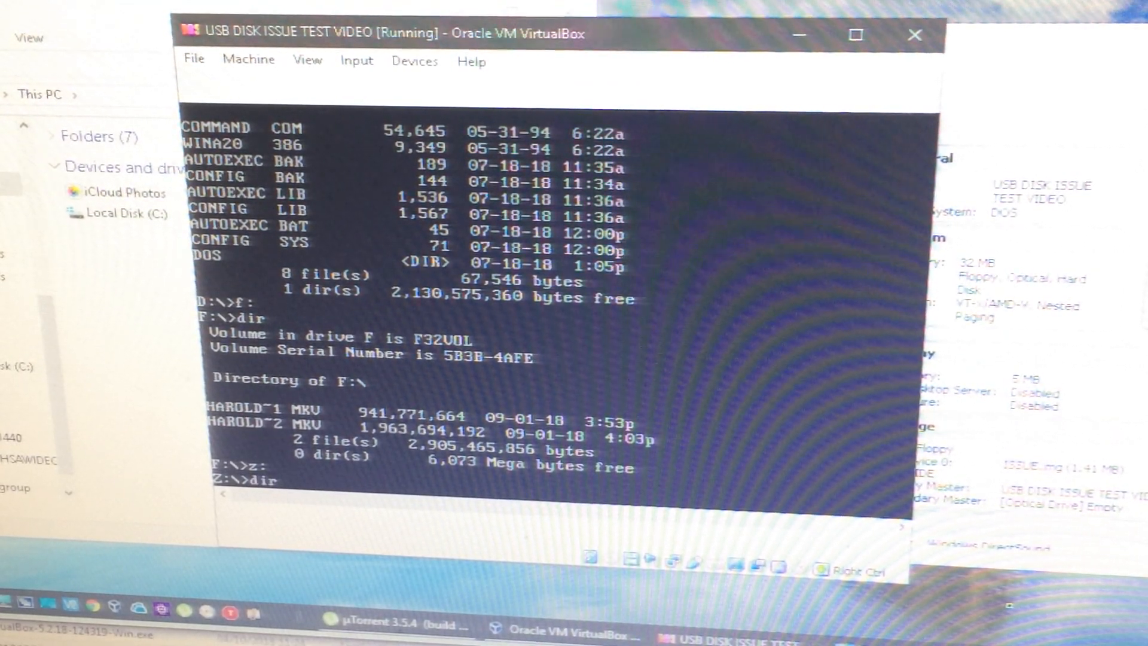
key("Return")
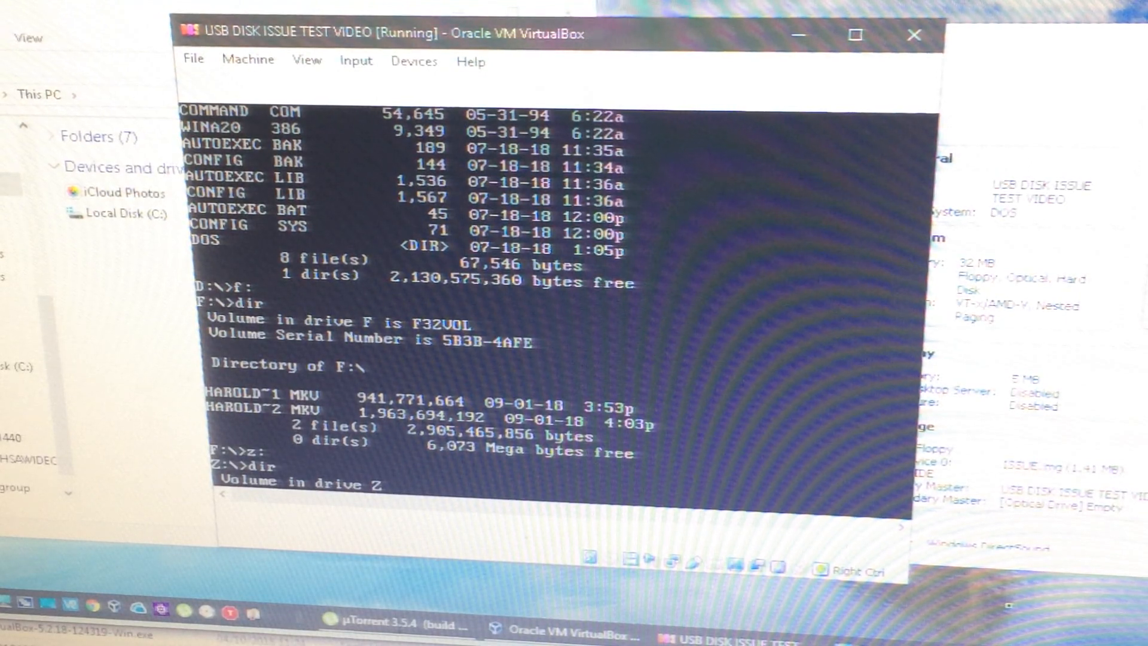